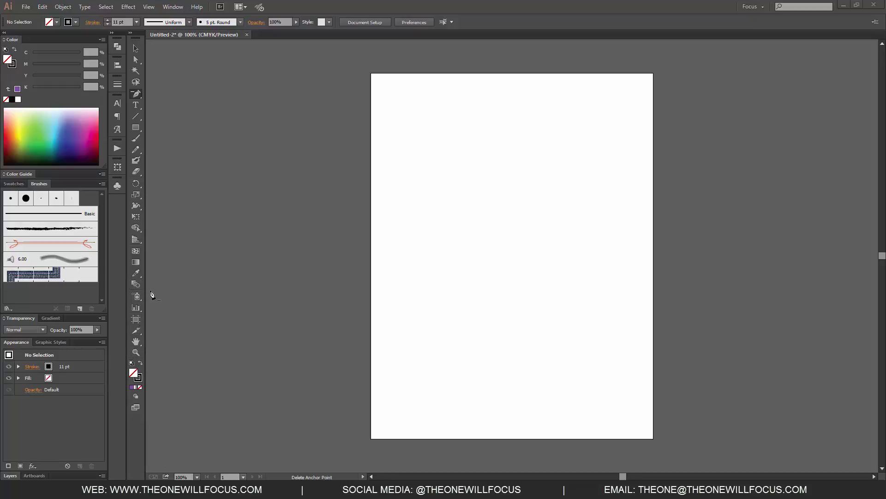
Reshape the Letter artboard into an 8.67 × 8.67 in square with the Artboard tool.
left_click(136, 322)
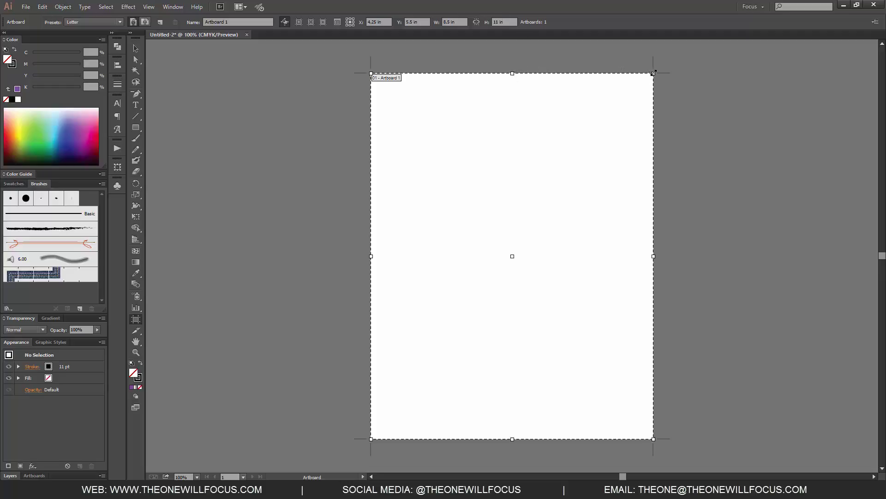
left_click_drag(654, 73, 658, 156)
left_click_drag(515, 157, 516, 83)
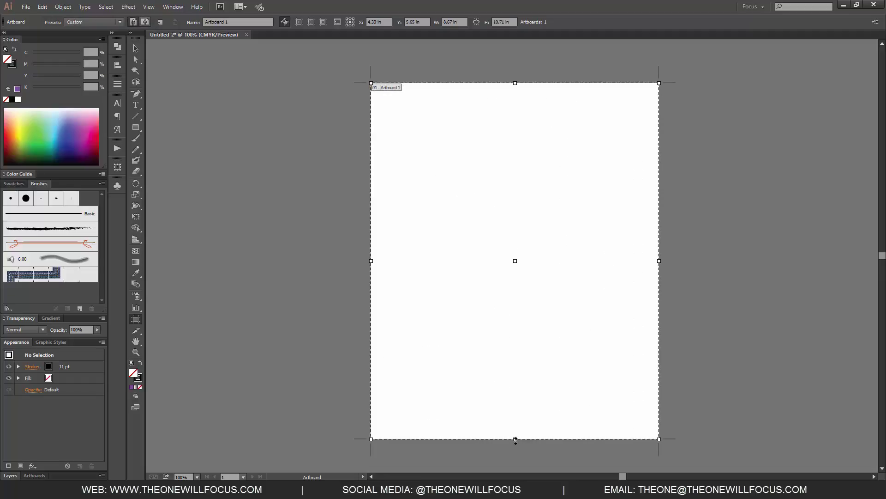
left_click_drag(515, 438, 515, 370)
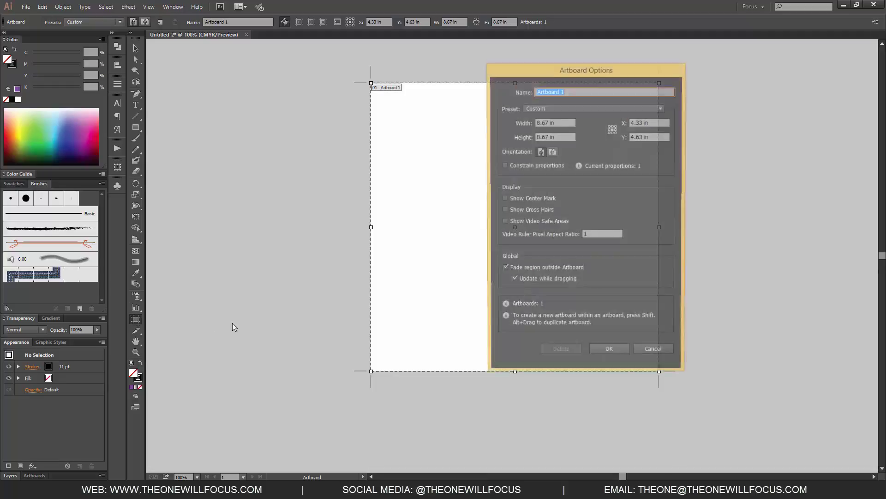
Name the artboard 'Specific' in Artboard Options.
double_click(136, 318)
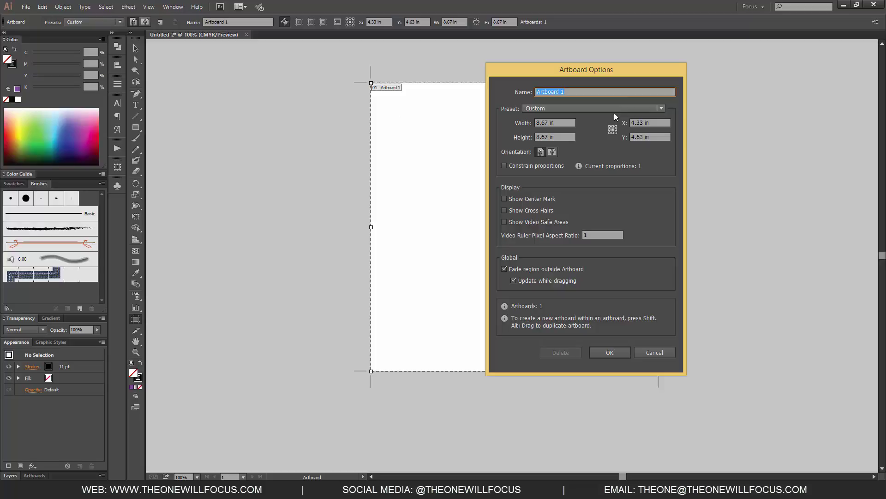
type("Specific")
key("Tab")
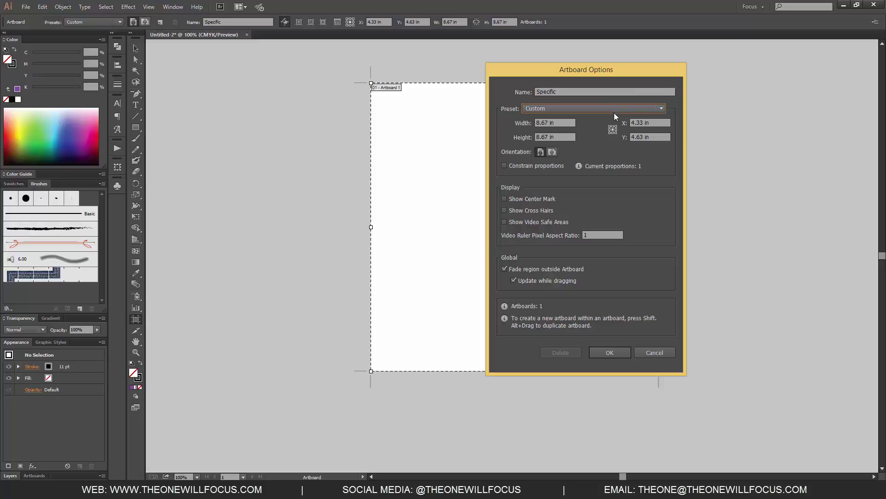
Browse the size presets without choosing one, then turn on Constrain proportions.
left_click(583, 107)
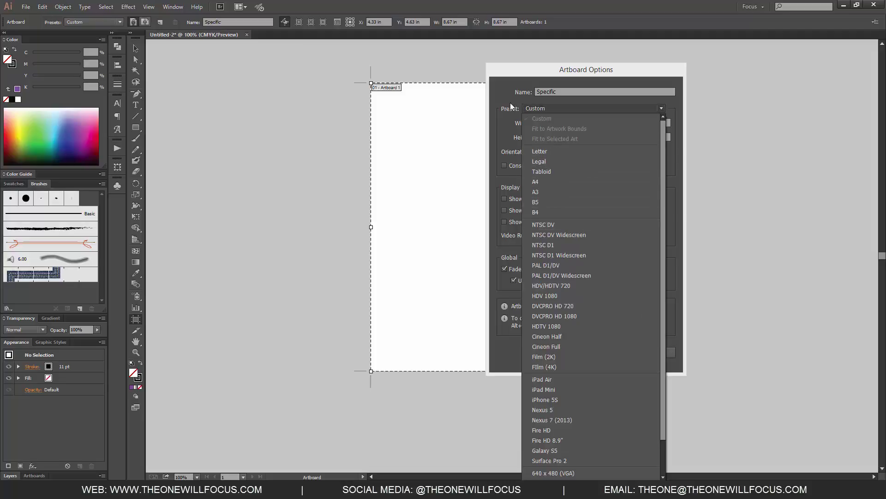
left_click_drag(662, 258, 655, 355)
scroll(605, 159, "up", 3)
left_click(511, 127)
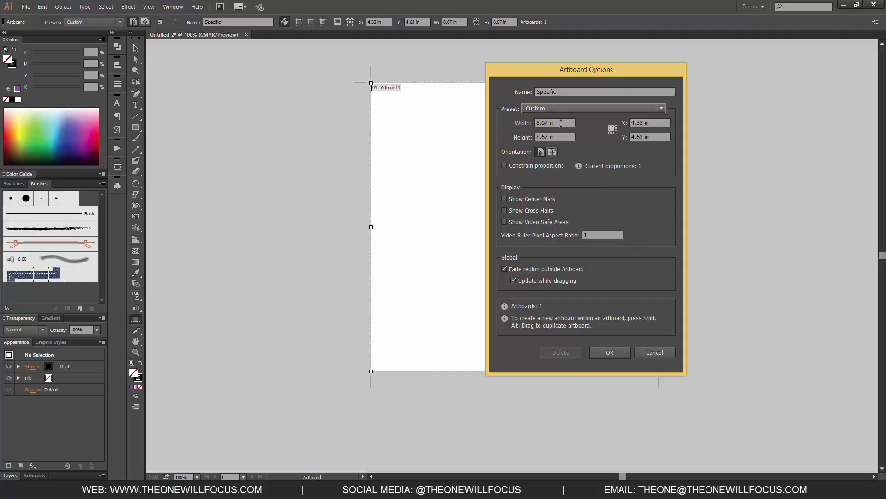
left_click(552, 152)
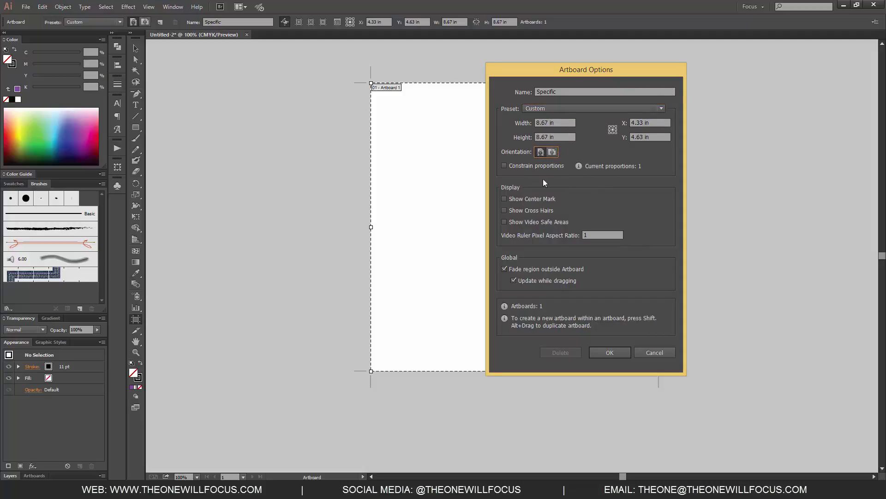
left_click(543, 165)
Preview Show Video Safe Areas and outside-region fading, leaving safe areas hidden and fading on.
left_click_drag(644, 73, 770, 51)
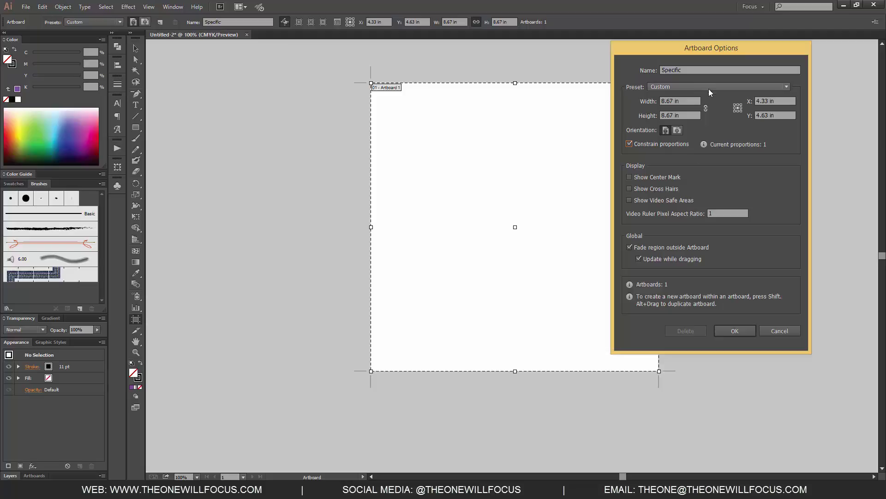
left_click(630, 200)
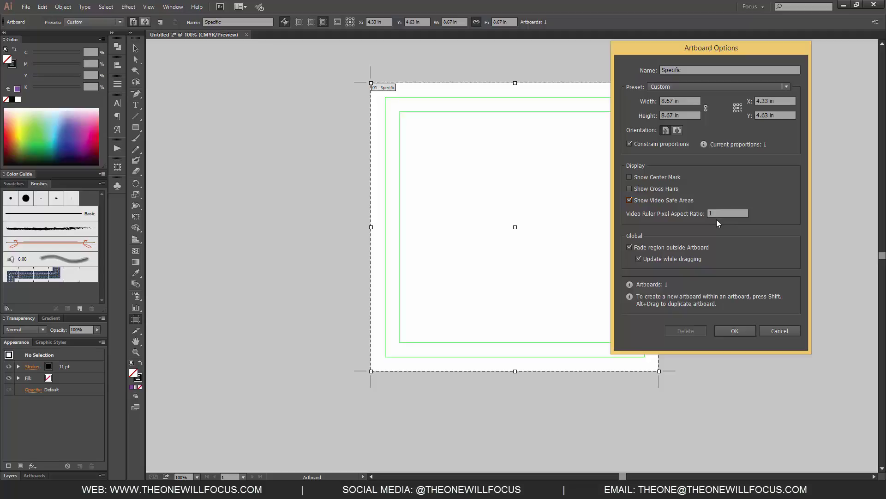
left_click(630, 200)
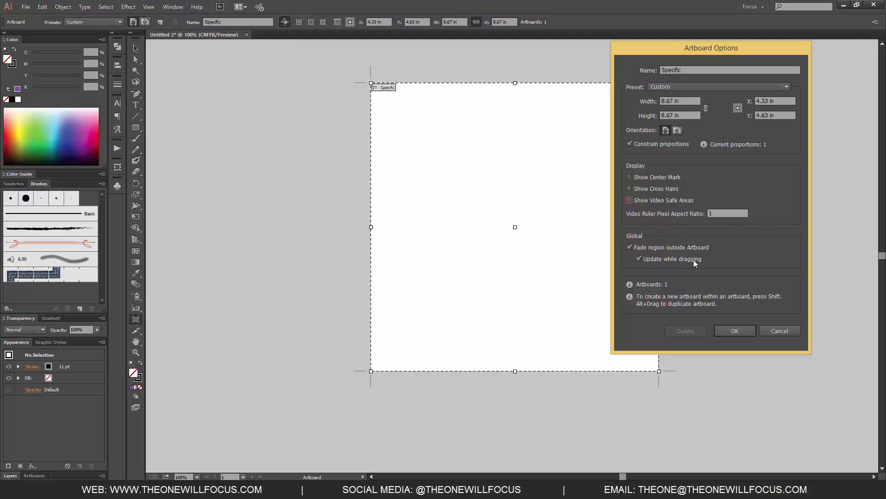
left_click(629, 247)
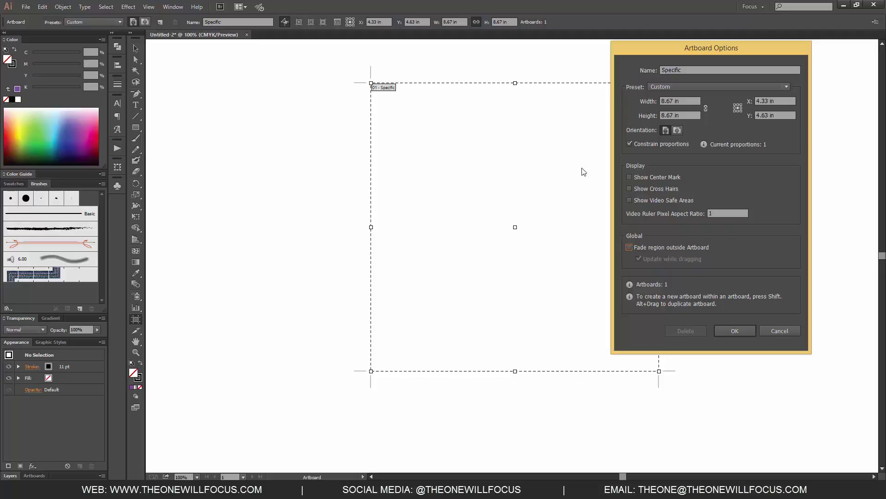
left_click(629, 247)
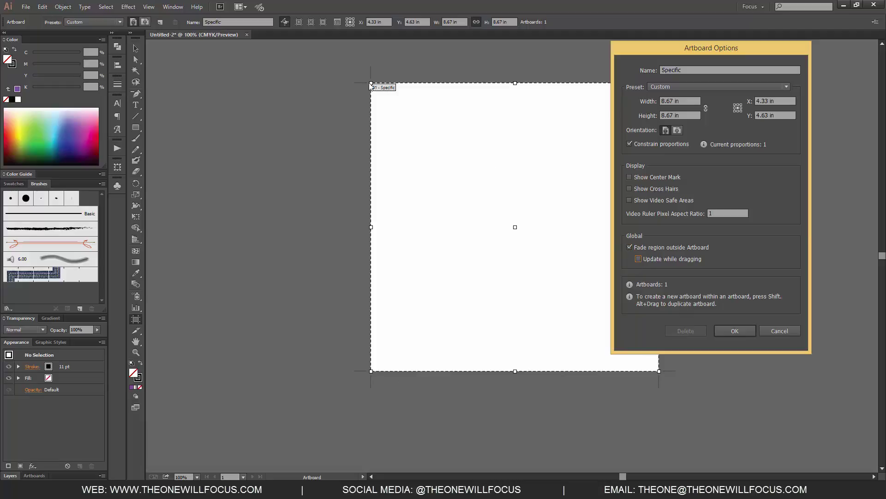
Apply the artboard options and reshape the artboard by dragging its corner and top edge.
left_click(736, 331)
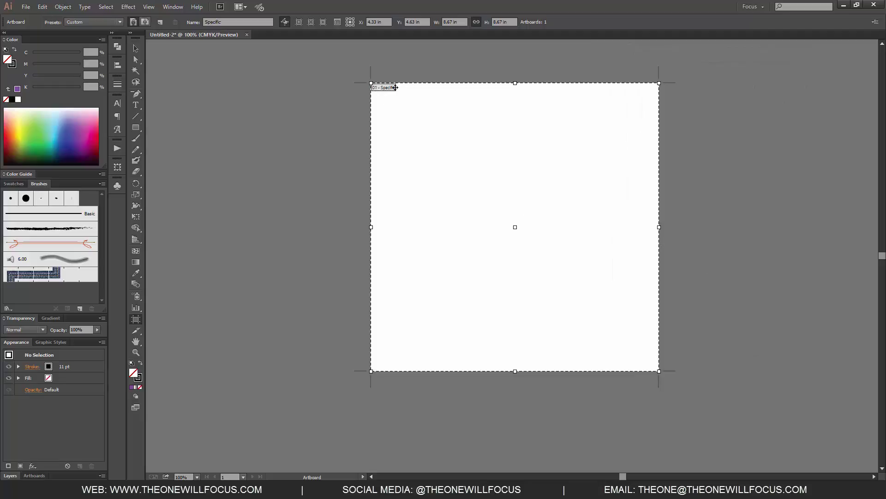
left_click_drag(371, 83, 542, 140)
left_click_drag(601, 140, 600, 65)
left_click_drag(542, 218, 348, 340)
Turn Update while dragging back on and drag the artboard to a 10.75 × 6.68 in landscape.
double_click(136, 319)
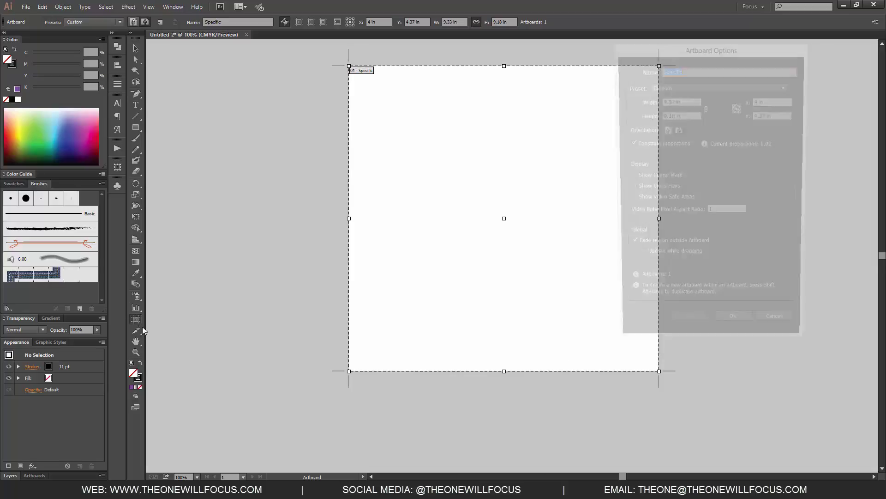
left_click(656, 258)
left_click(738, 328)
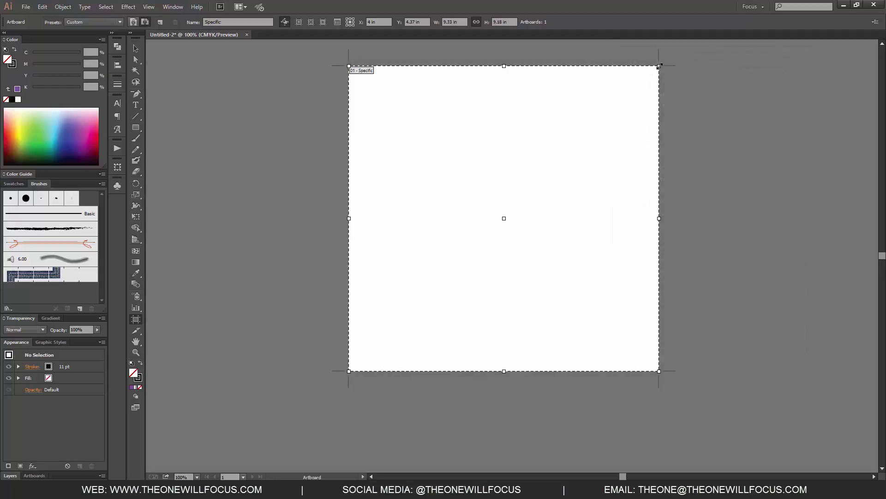
left_click_drag(657, 68, 247, 131)
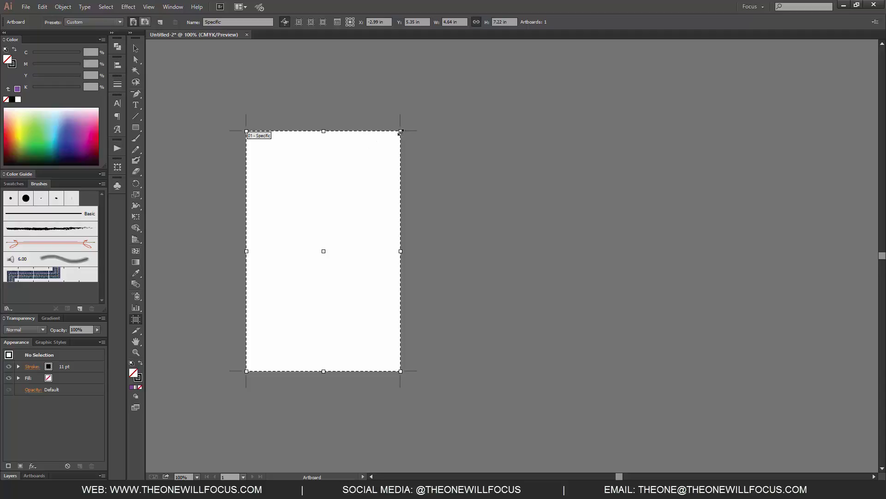
left_click_drag(401, 131, 604, 149)
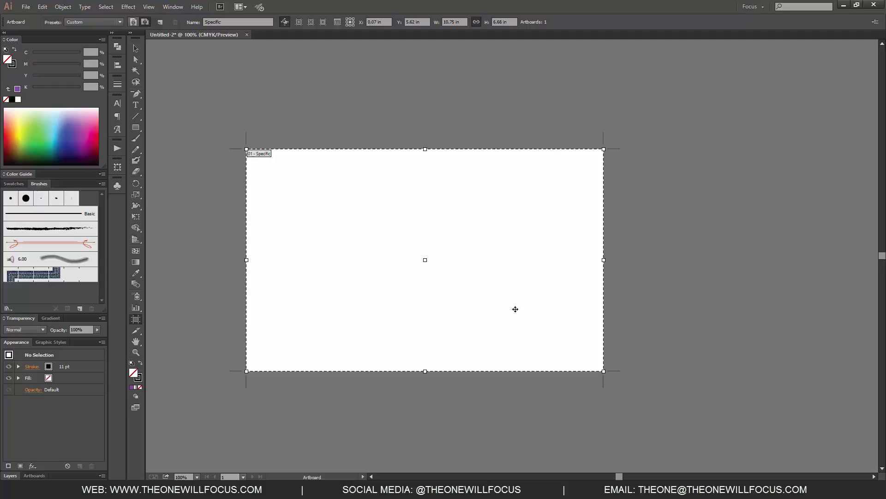
Show the Artboards panel from the Window menu.
left_click(172, 7)
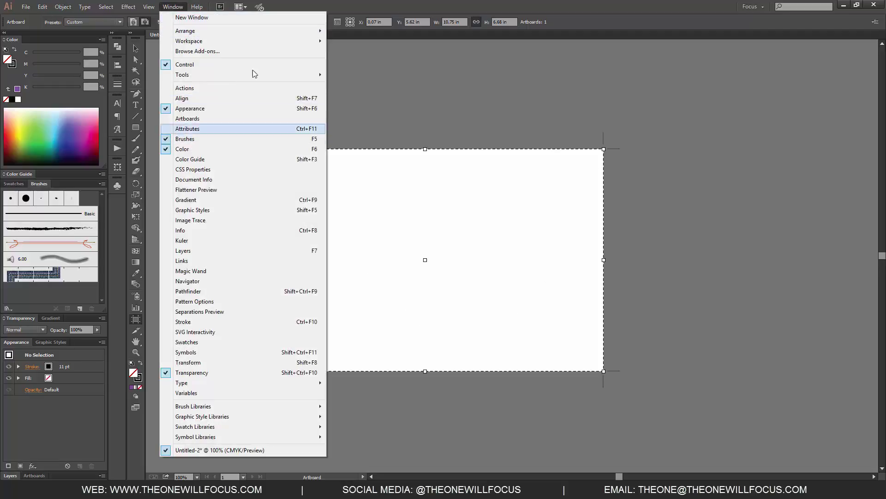
left_click(235, 118)
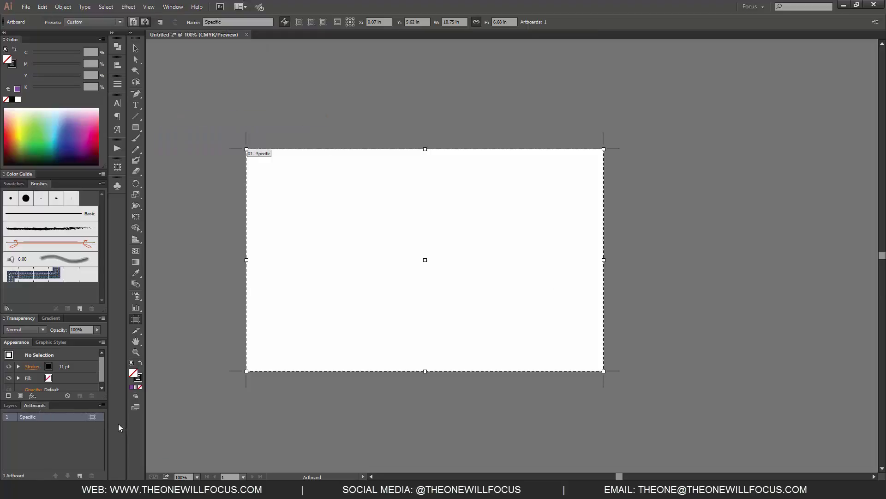
scroll(597, 253, "down", 1)
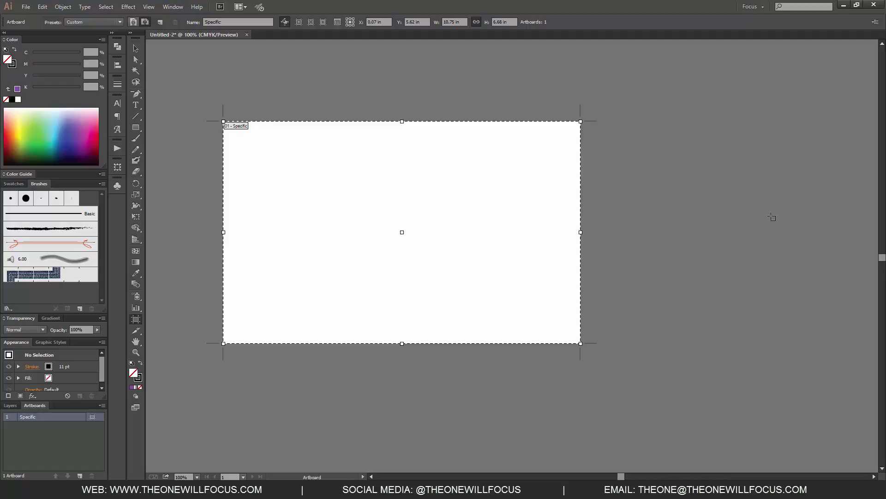
Add new artboards with the New Artboard button until the document holds nine.
left_click(79, 476)
left_click(80, 476)
left_click(79, 475)
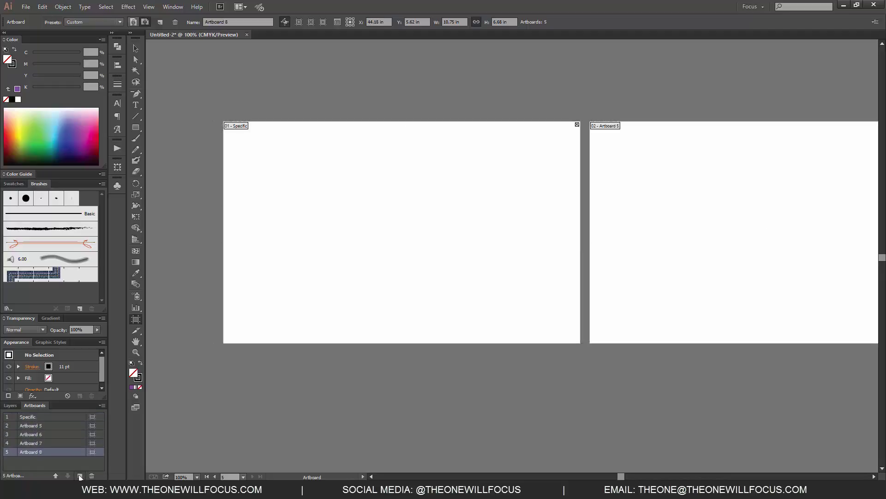
left_click(79, 476)
left_click(80, 475)
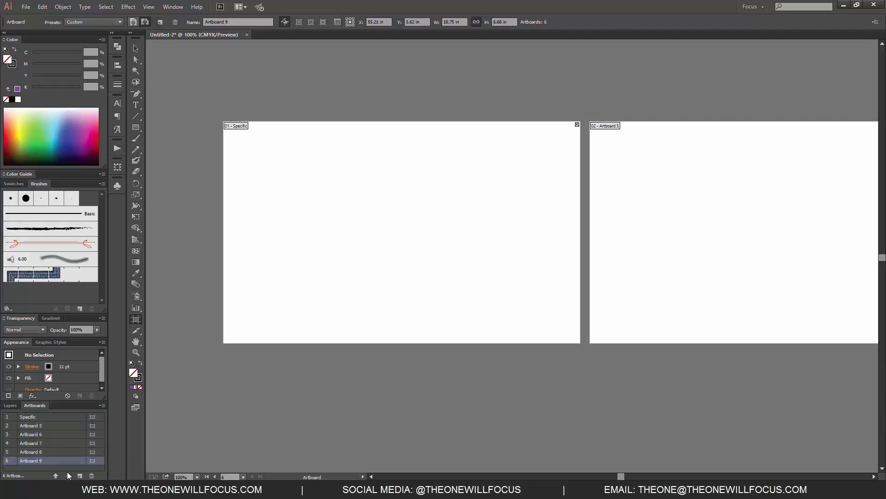
left_click(79, 475)
left_click(80, 476)
left_click(79, 475)
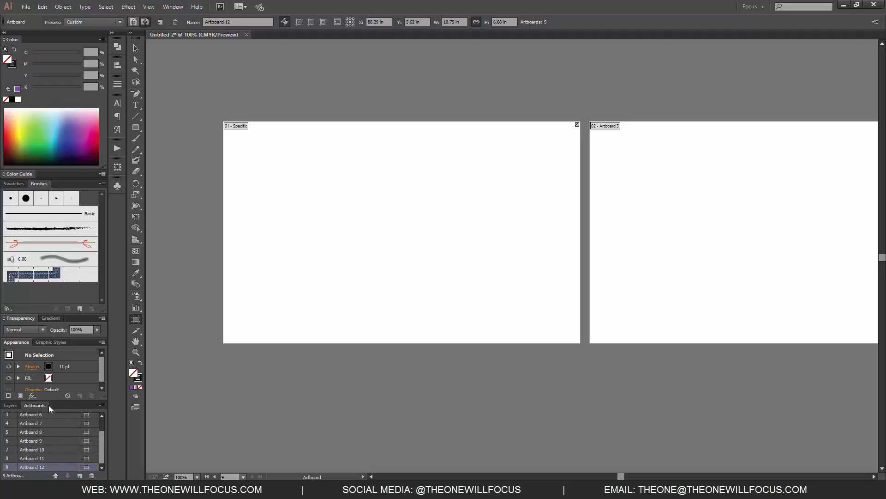
scroll(98, 433, "up", 2)
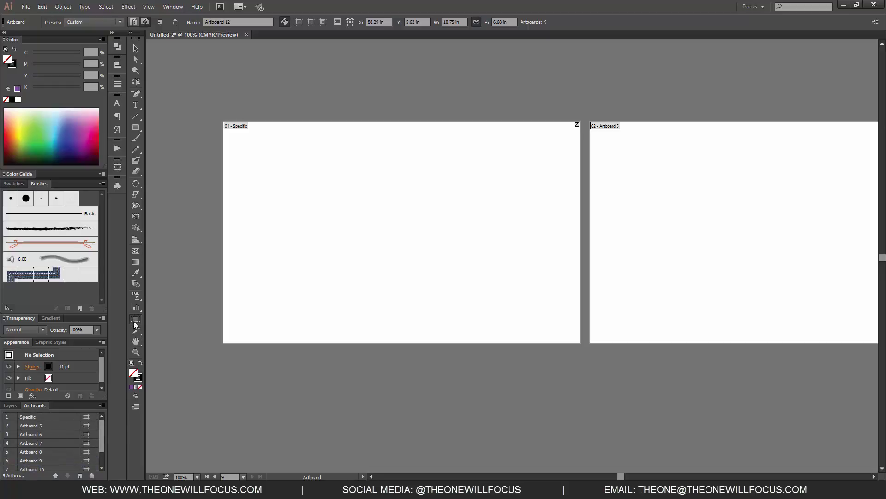
Select Artboard 5 and rename it 'Automatic' in Artboard Options.
left_click(473, 172)
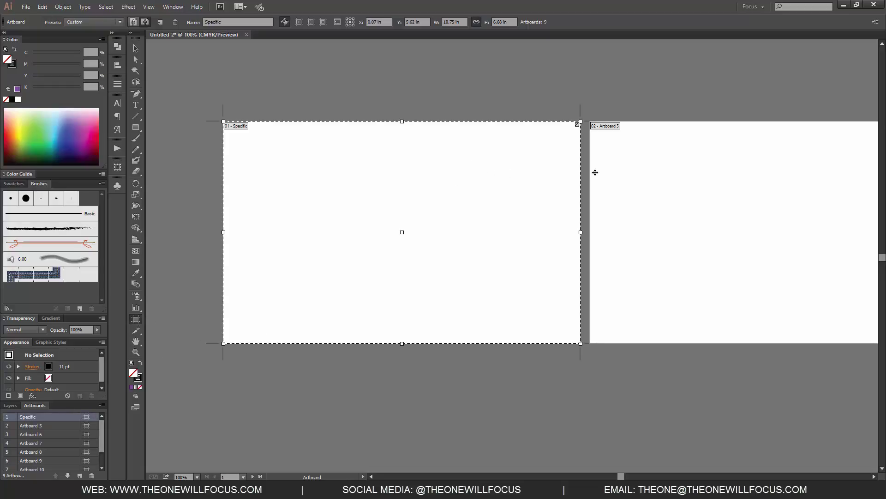
left_click(680, 223)
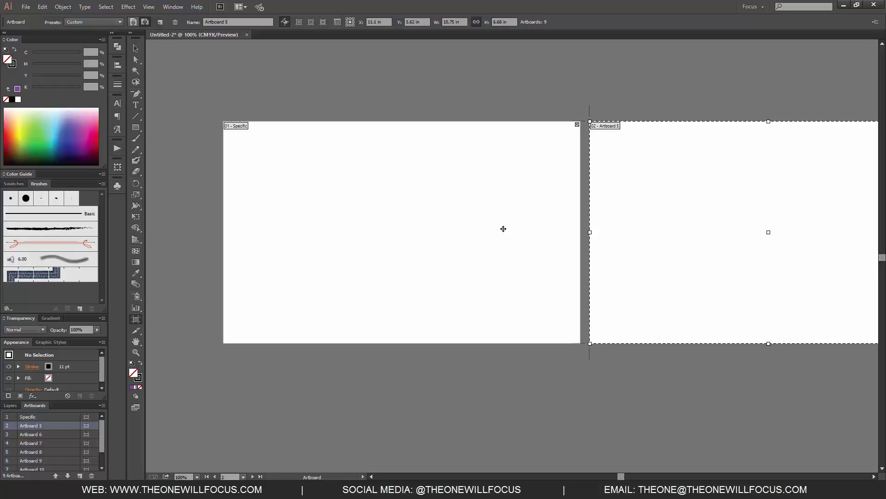
double_click(135, 322)
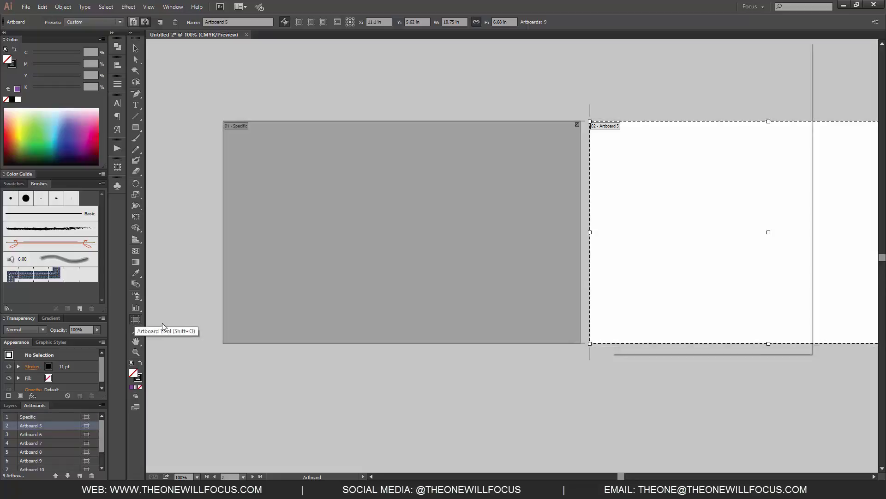
left_click_drag(729, 48, 307, 157)
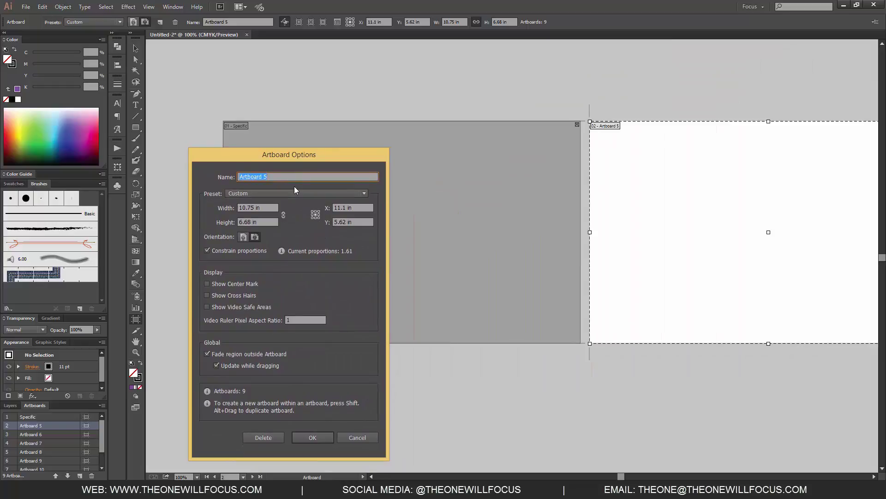
type("Automatic")
key("Return")
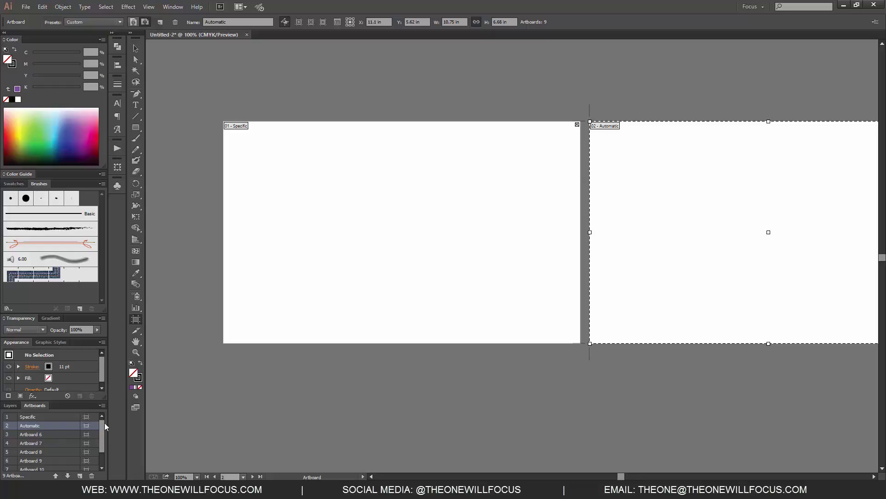
Zoom out to 16.67% and pan so the whole row of nine artboards is visible.
key("ctrl+minus")
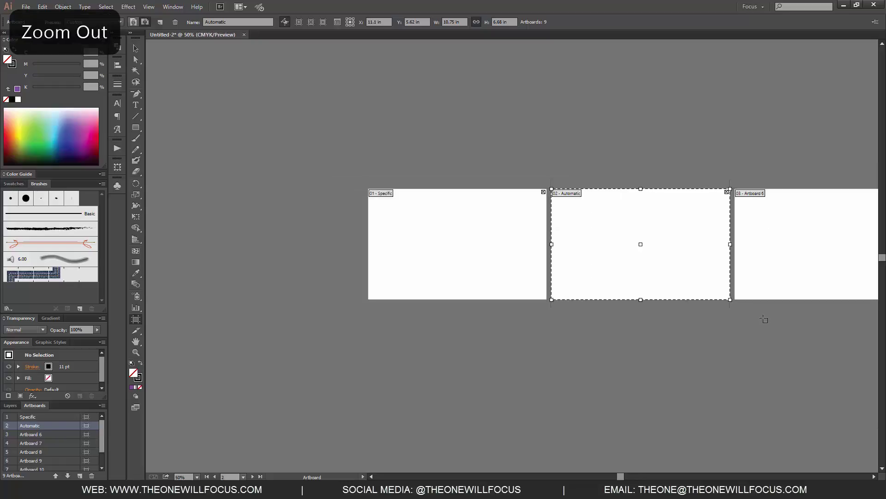
left_click_drag(765, 318, 545, 337)
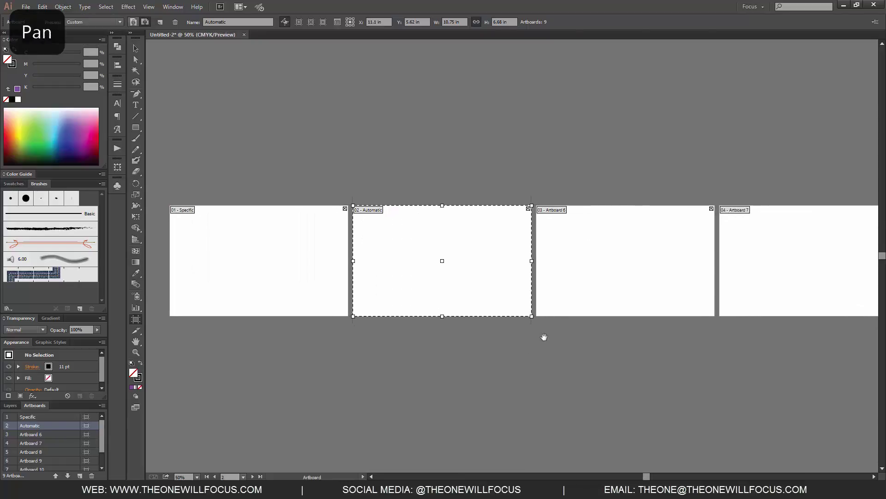
key("ctrl+minus")
key("ctrl+minus")
key("ctrl+minus")
left_click_drag(743, 340, 553, 274)
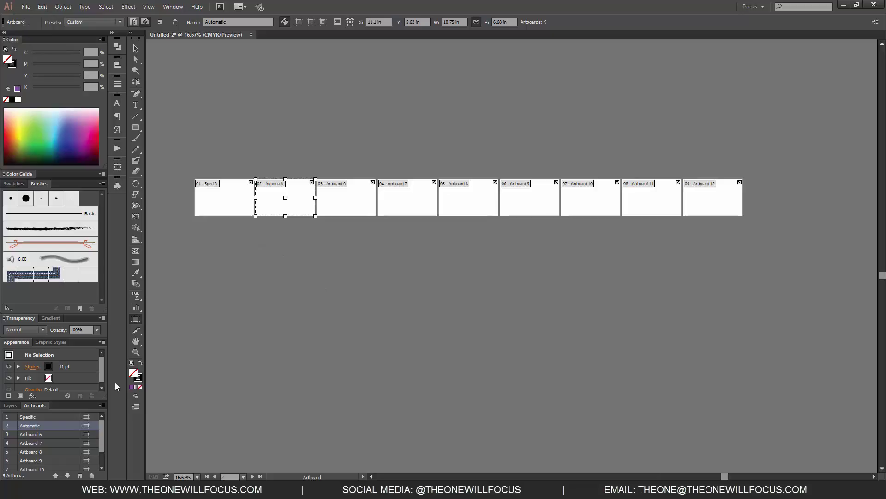
View the Automatic artboard's options, cancel without changes, then reopen the Artboards panel menu.
left_click(102, 405)
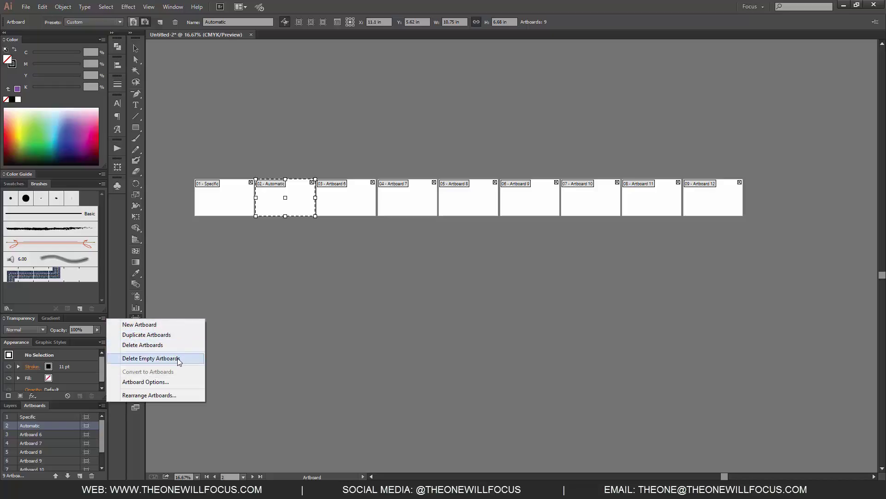
left_click(176, 382)
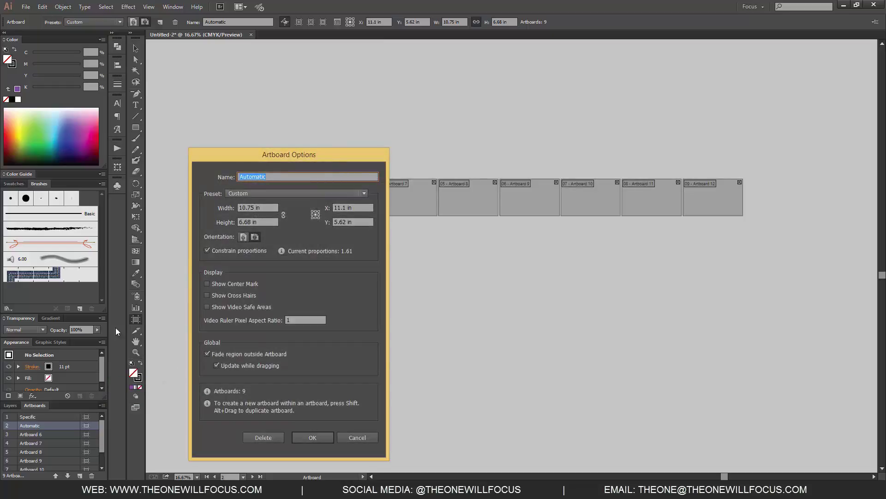
left_click(356, 436)
left_click(102, 405)
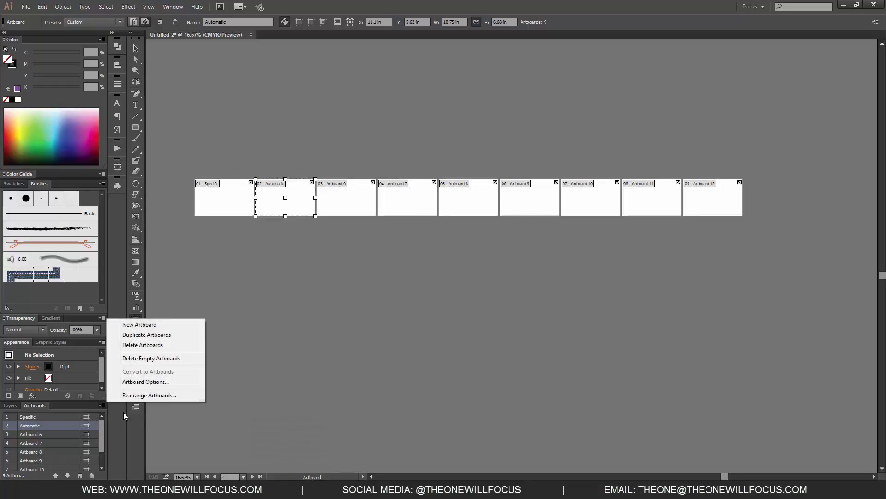
left_click(167, 396)
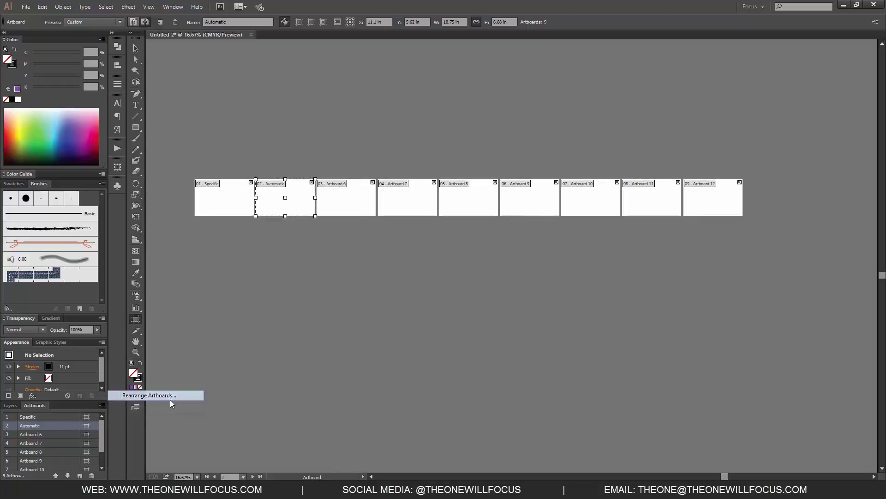
left_click_drag(458, 109, 345, 294)
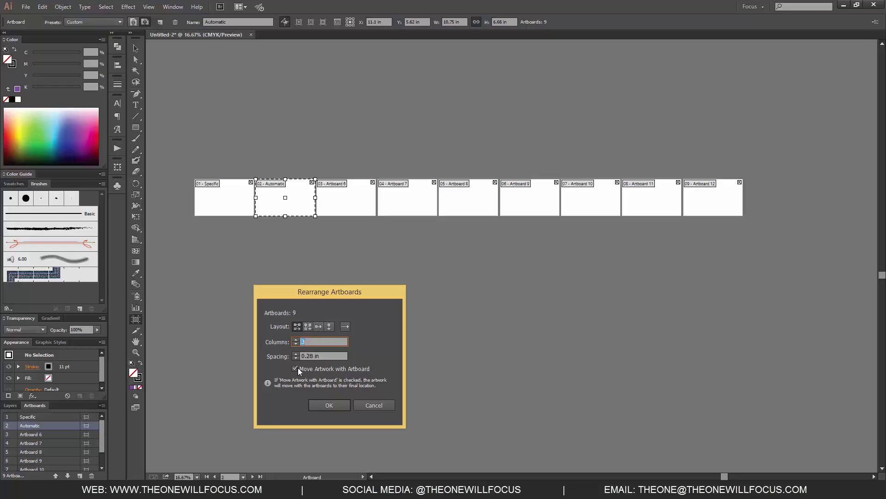
left_click(381, 406)
left_click(373, 406)
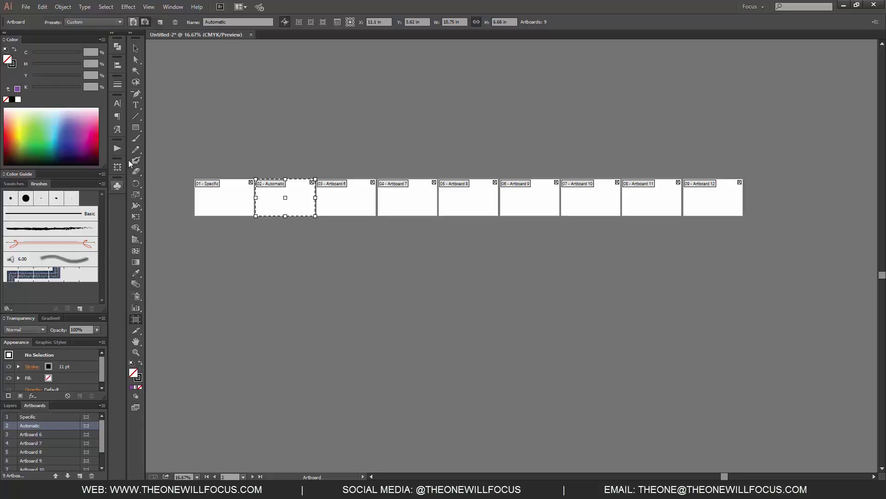
Draw a small rectangle on artboard 05 and make it black with Shift+X.
left_click(138, 132)
mouse_move(446, 183)
left_mouse_down()
mouse_move(493, 206)
mouse_move(478, 211)
left_mouse_up()
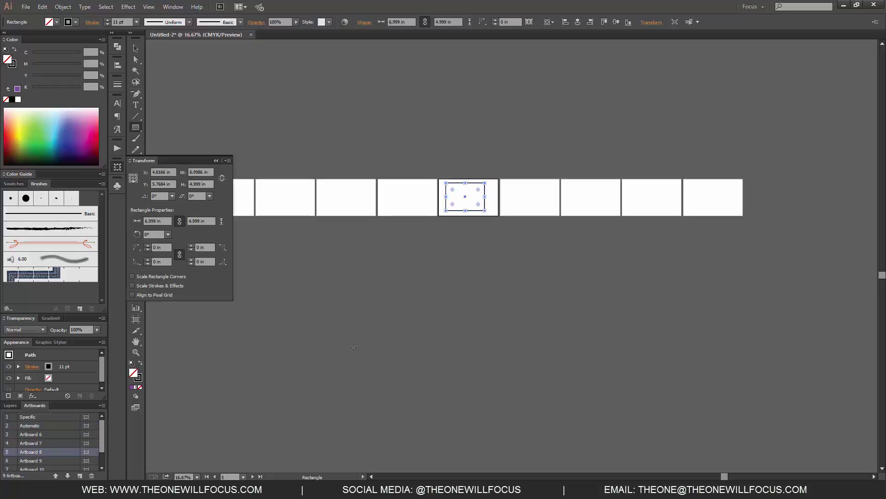
key("shift+x")
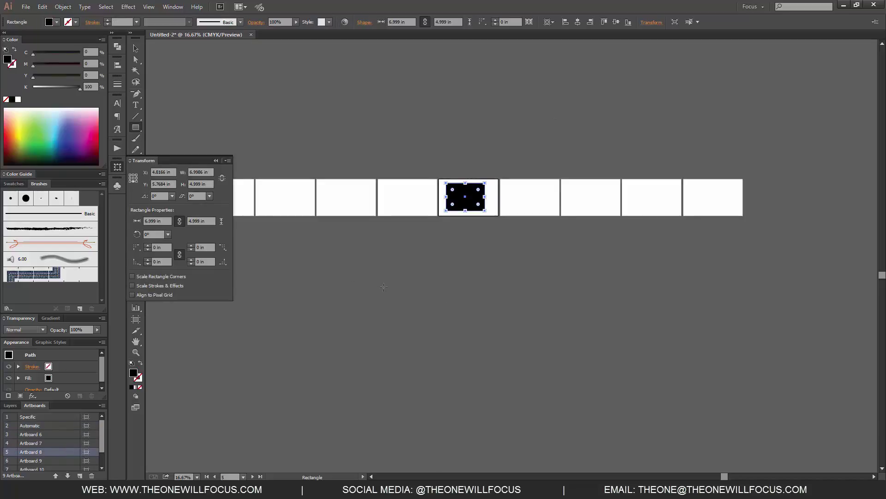
left_click(101, 405)
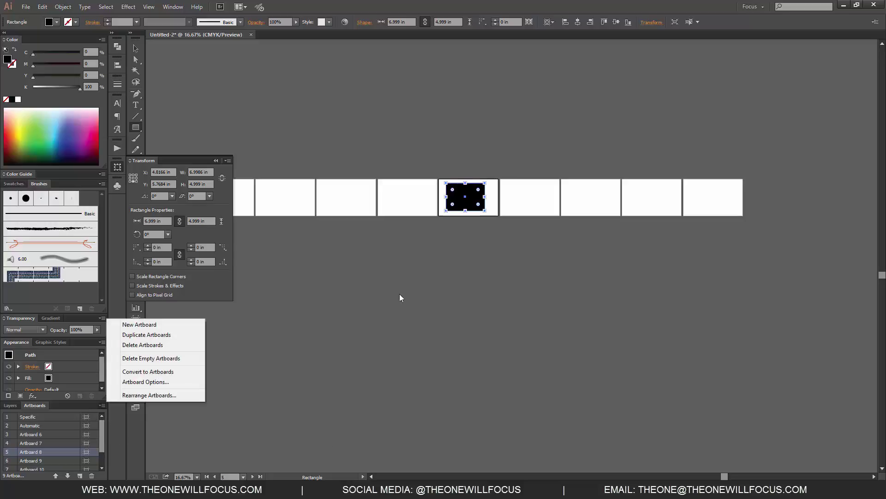
left_click(137, 51)
left_click_drag(475, 214, 549, 220)
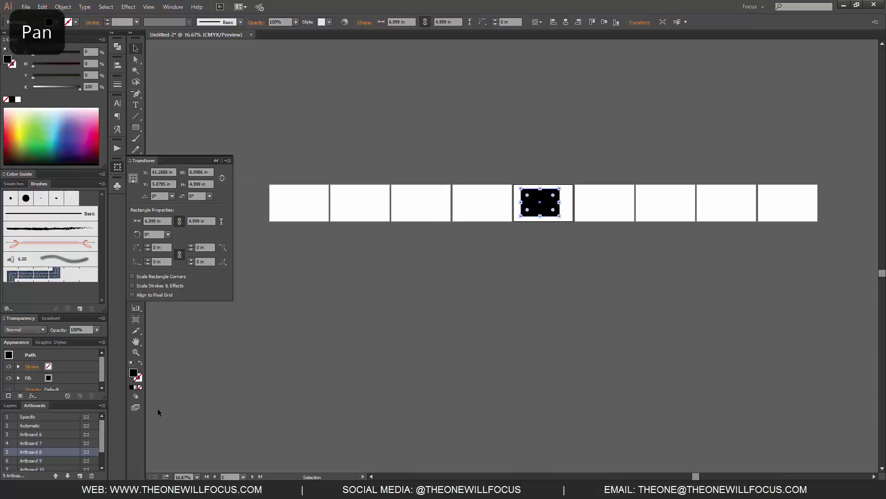
Rearrange the artboards into 4 columns with Move Artwork with Artboard unchecked.
left_click(102, 406)
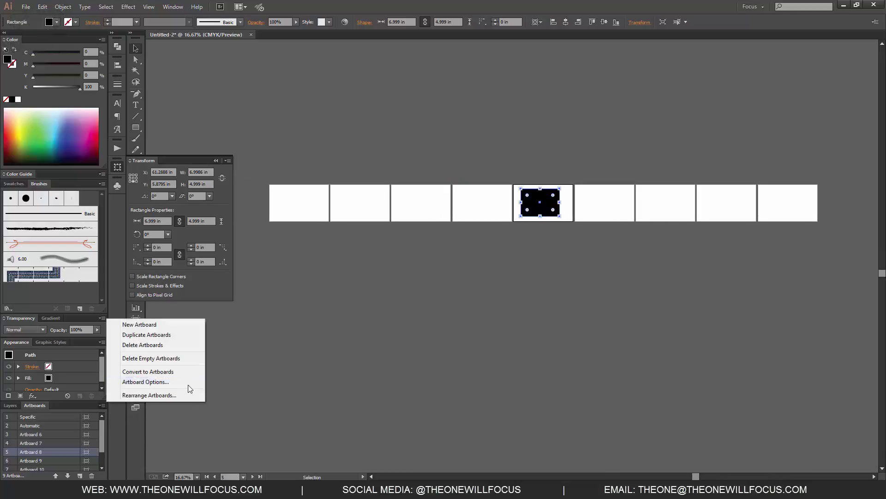
left_click(182, 395)
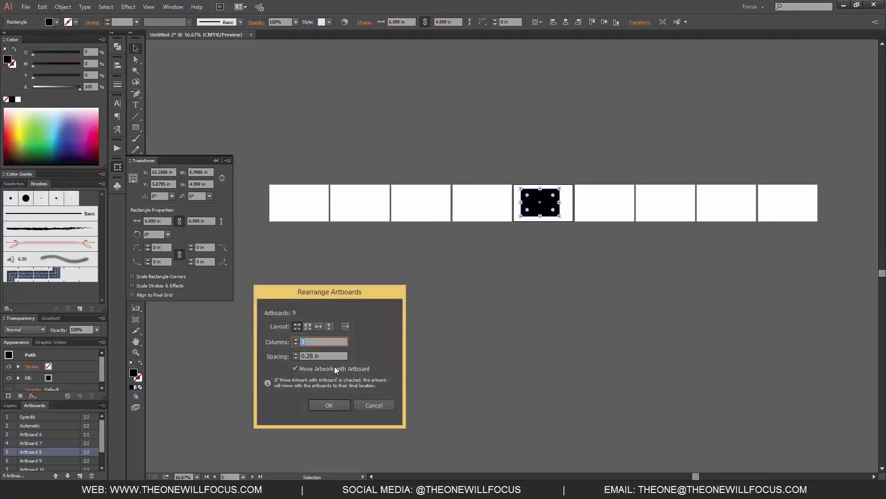
left_click(330, 369)
left_click(331, 369)
left_click(266, 341)
type("4")
left_click(329, 405)
key("ctrl+alt+0")
Undo the four-column rearrangement and bring the rectangle's artboard toward the centre.
key("ctrl+minus")
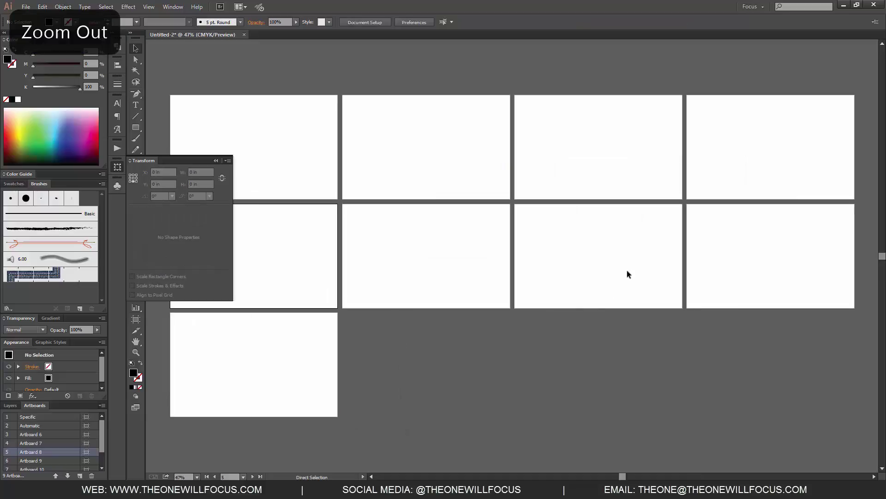
key("ctrl+minus")
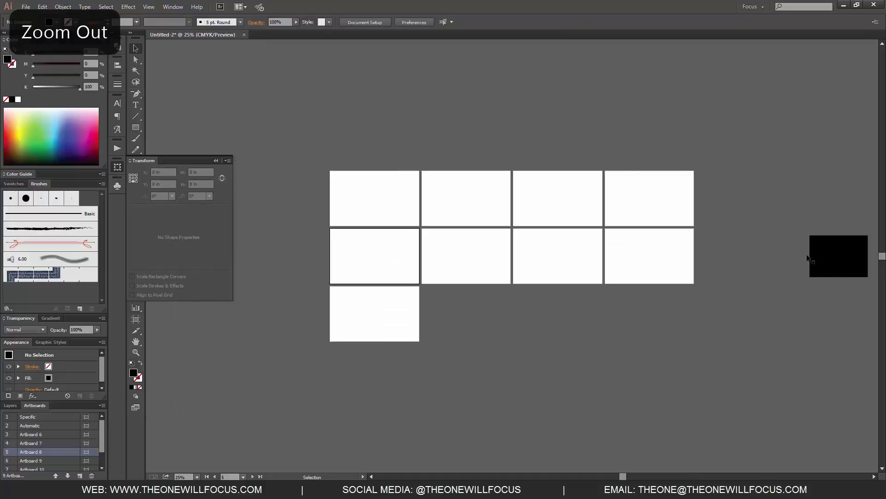
key("ctrl+z")
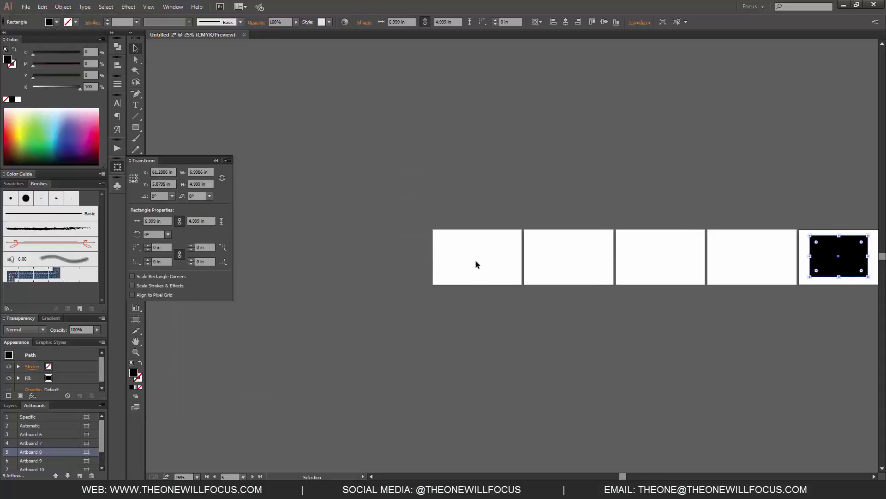
key("space")
left_click_drag(595, 312, 414, 294)
Rearrange the artboards into 4 columns again with Move Artwork with Artboard checked.
left_click(101, 405)
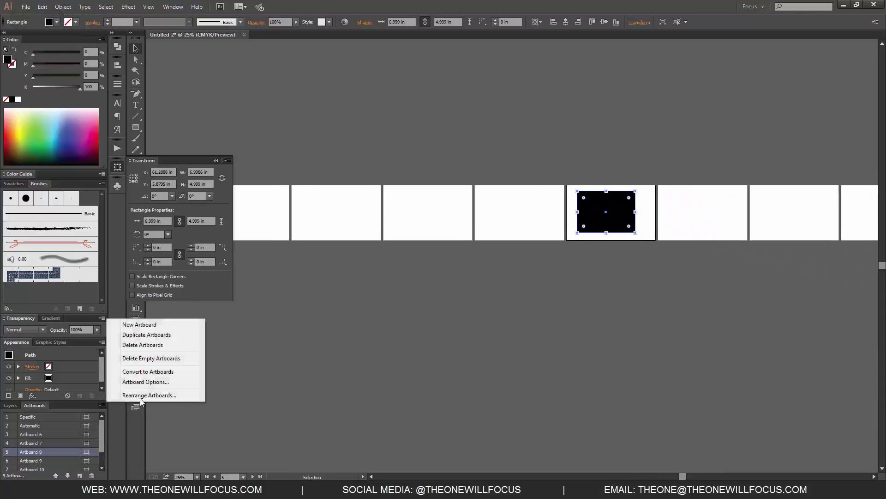
left_click(171, 395)
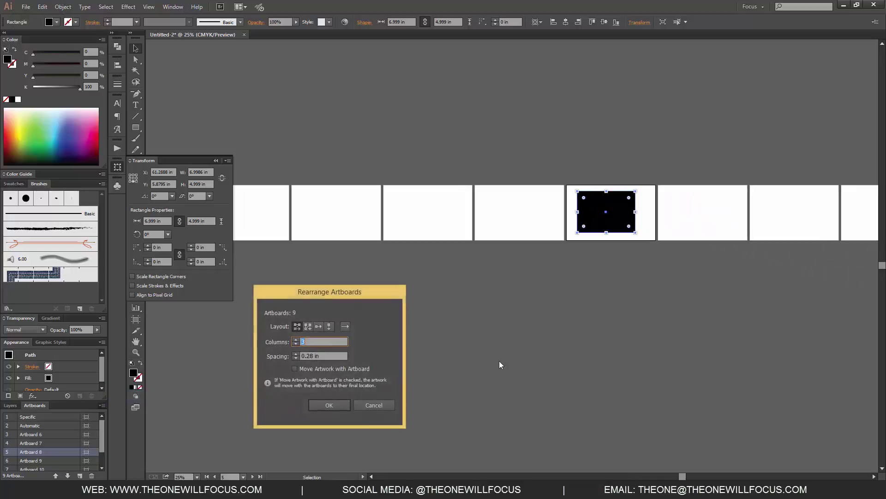
left_click(307, 368)
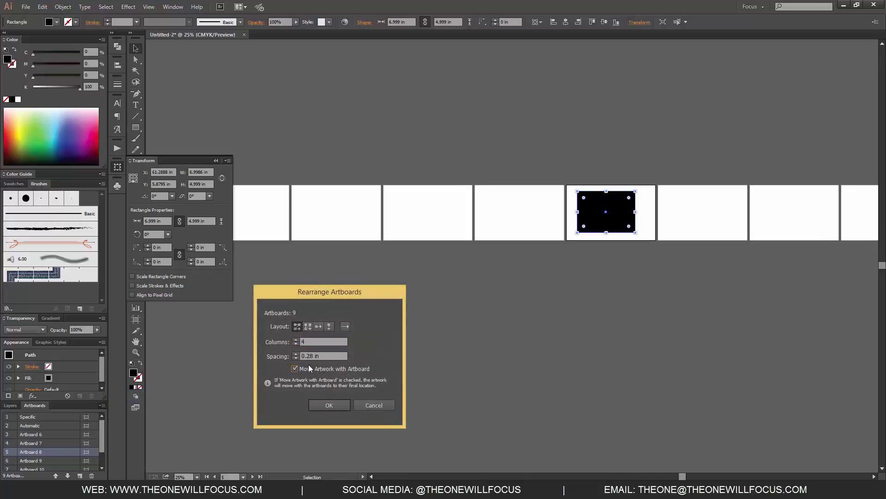
left_click(329, 405)
key("ctrl+minus")
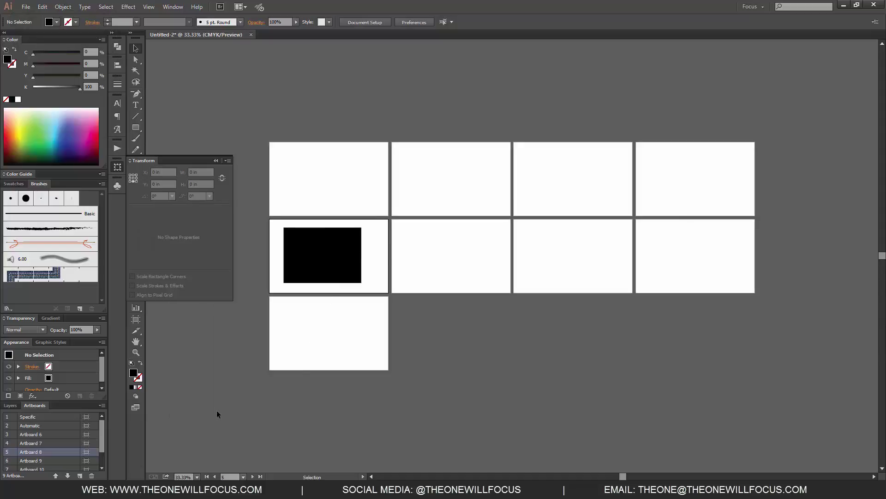
left_click(102, 405)
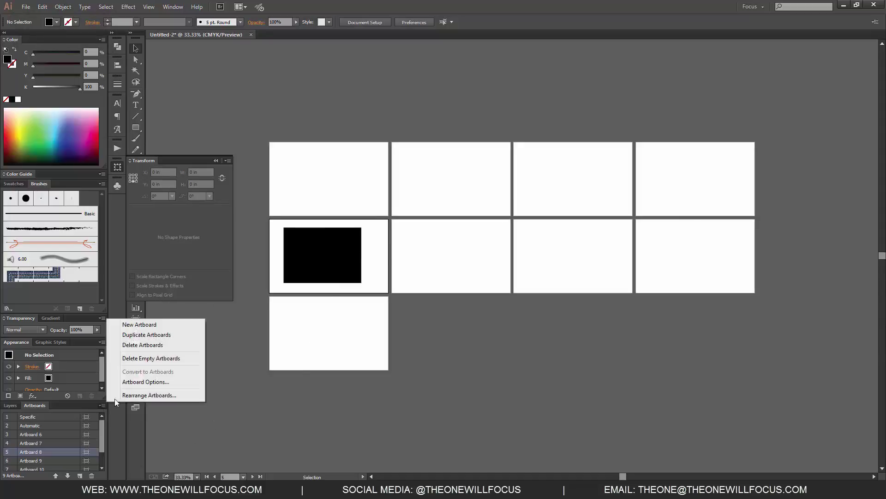
Rearrange the artboards into a Grid by Column layout with 3 rows.
left_click(152, 395)
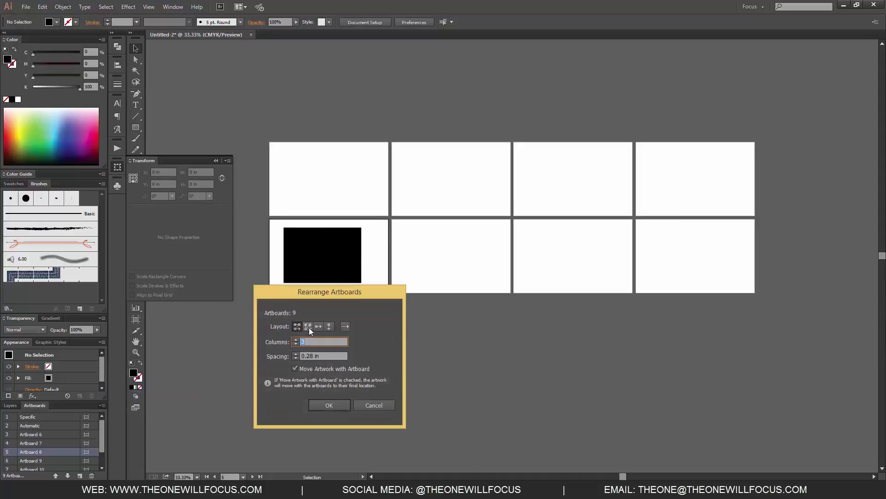
left_click(308, 326)
left_click(328, 404)
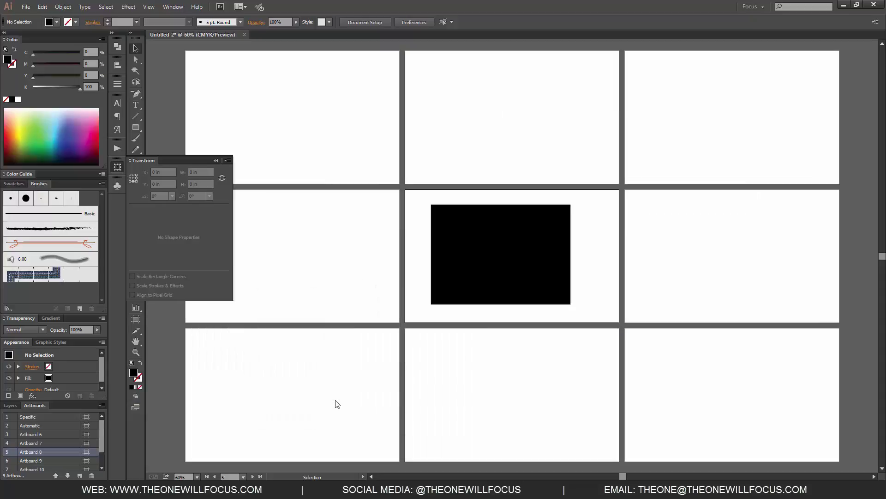
key("ctrl+minus")
key("ctrl+minus")
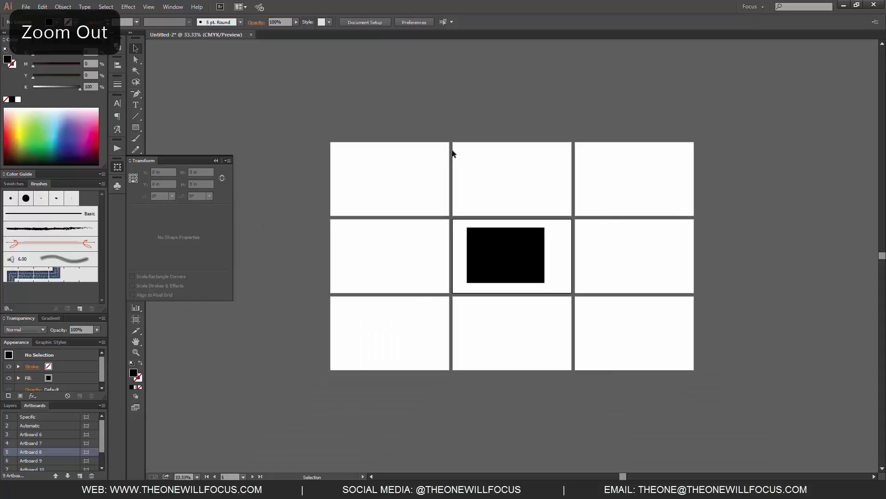
Rearrange the 3×3 artboard grid again using right-to-left layout order.
right_click(490, 324)
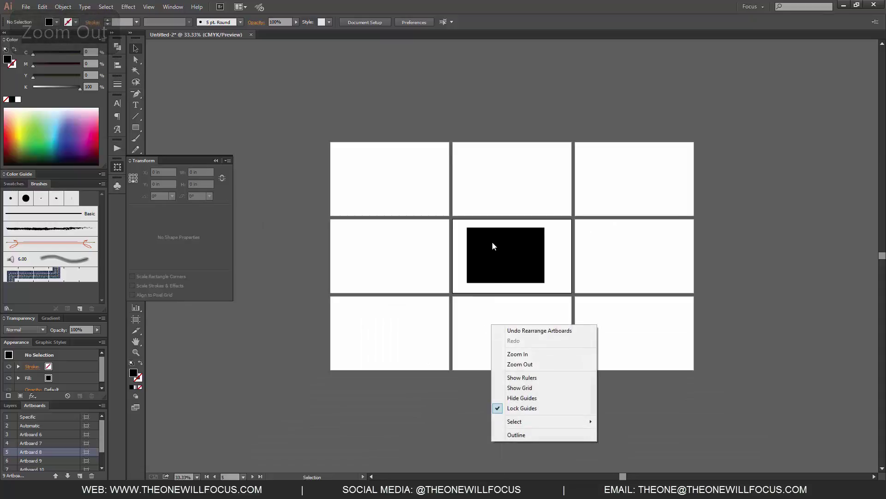
left_click(745, 151)
left_click(101, 405)
left_click(171, 394)
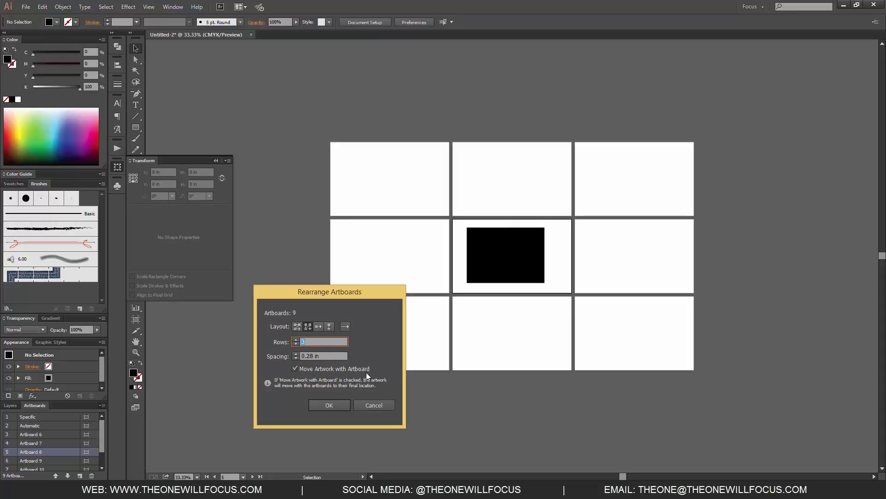
left_click(346, 327)
left_click(327, 405)
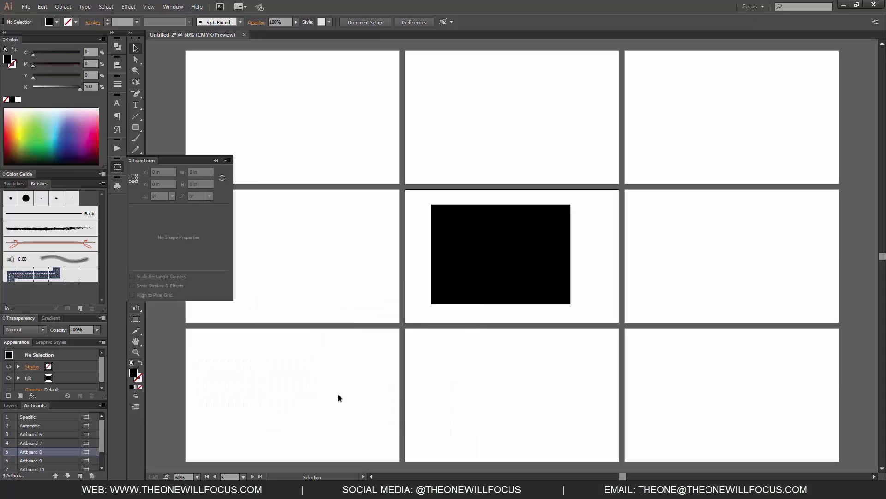
key("ctrl+minus")
key("ctrl+minus")
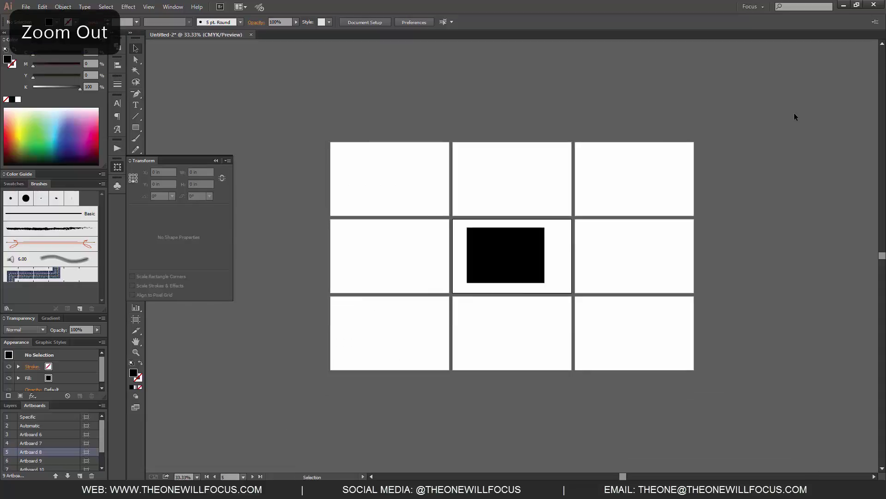